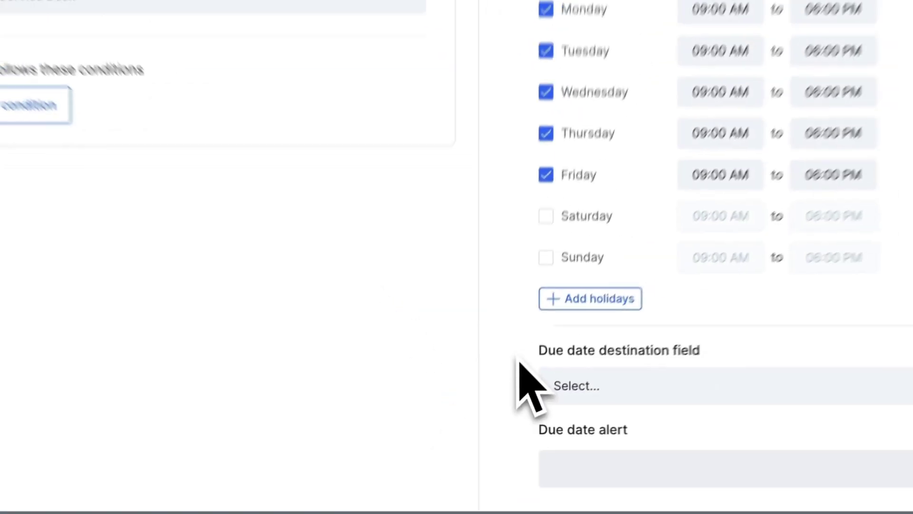
- Start adding SLA holidays, then open Usage stats showing 38 automation jobs over three months
left_click(529, 346)
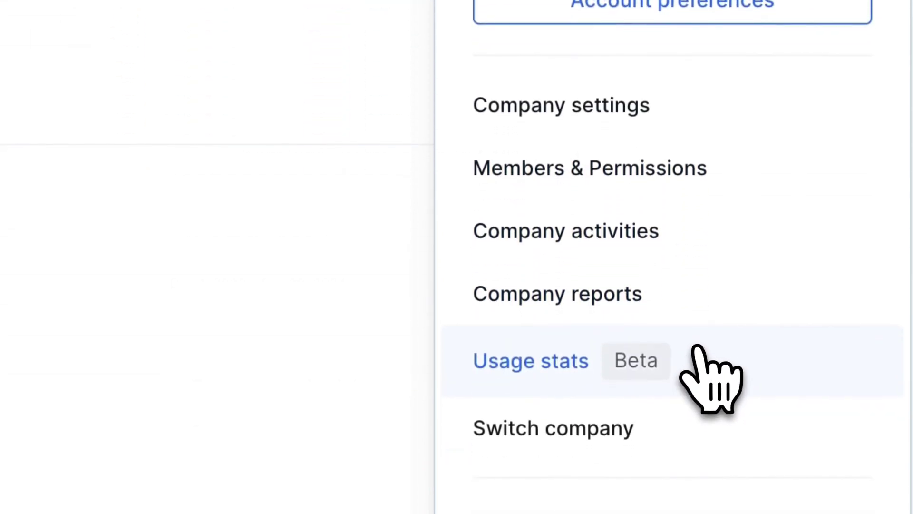
left_click(713, 377)
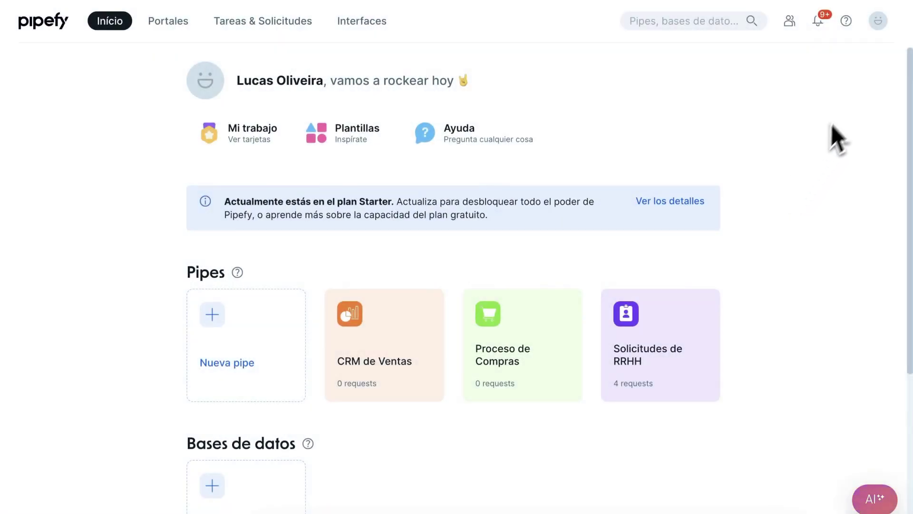
- Open the avatar account menu on the Spanish-language home dashboard
left_click(878, 20)
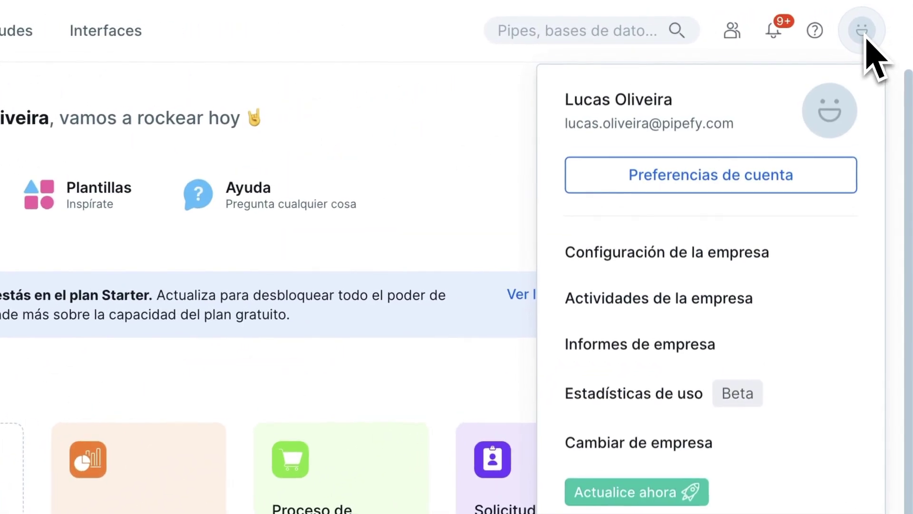